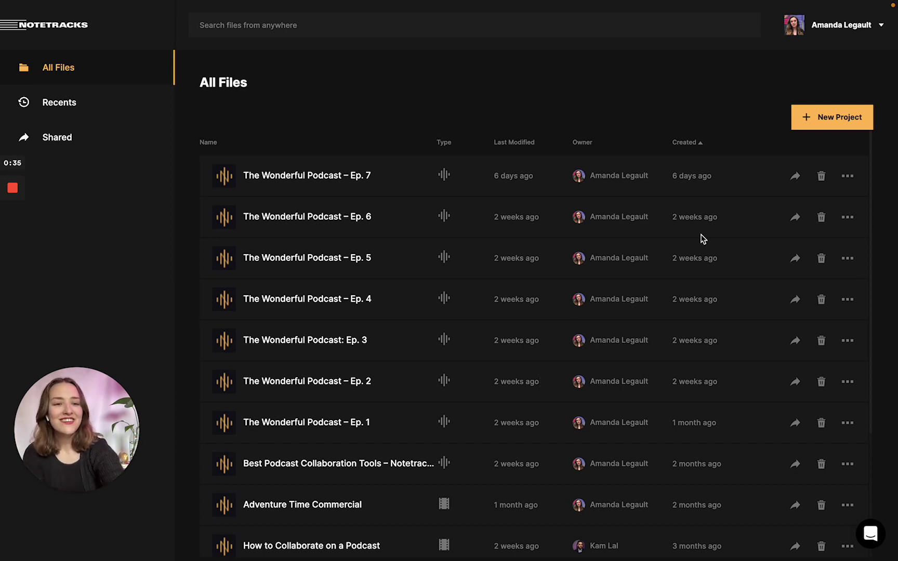
# - Create a new audio project titled 'Piano Mix'
pyautogui.click(832, 118)
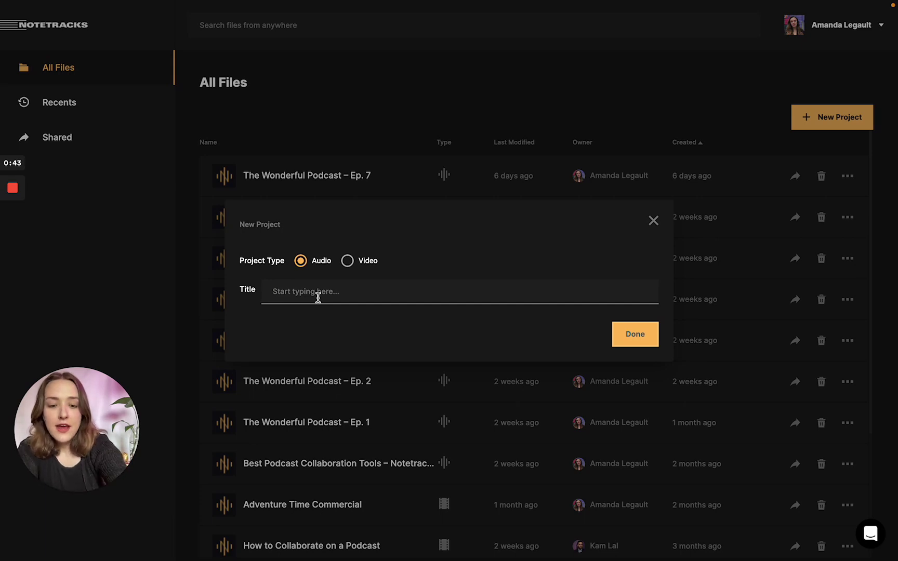
pyautogui.write('Piano Mix')
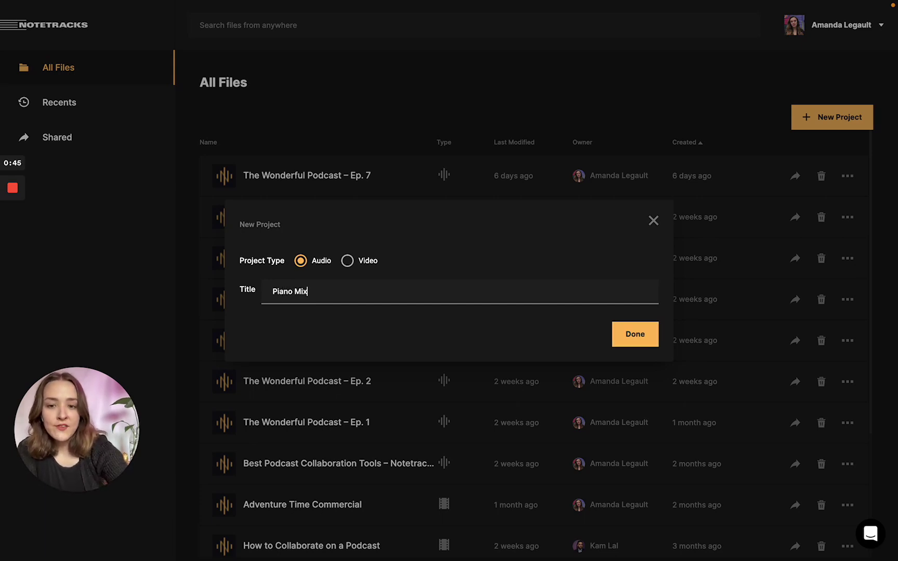
pyautogui.click(633, 335)
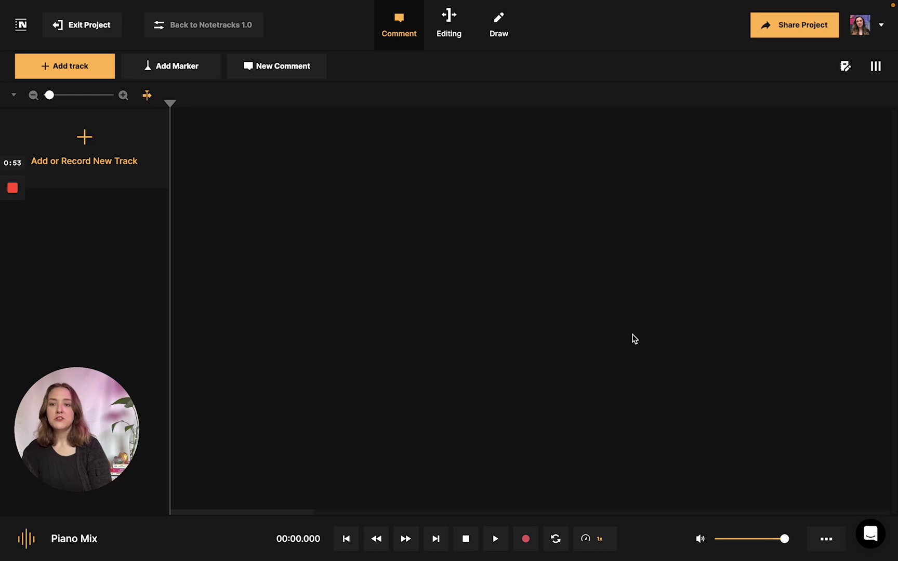
# - Upload Piano Mix.mp3 from Documents as the project's track
pyautogui.click(82, 158)
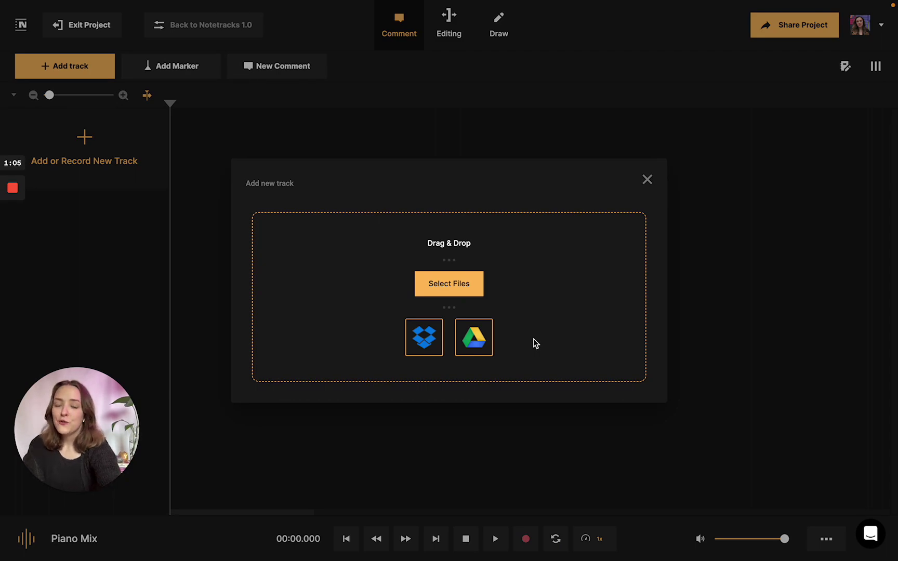
pyautogui.click(457, 293)
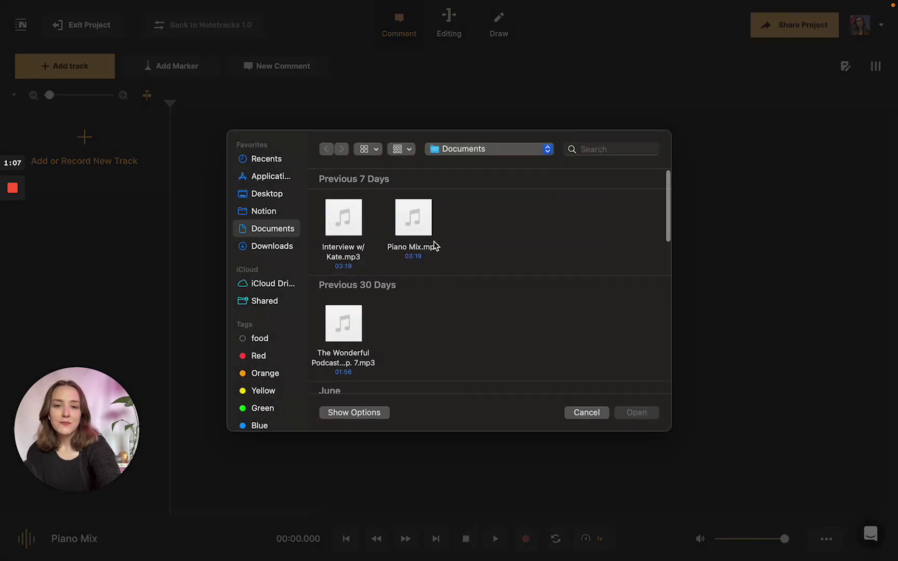
pyautogui.doubleClick(413, 223)
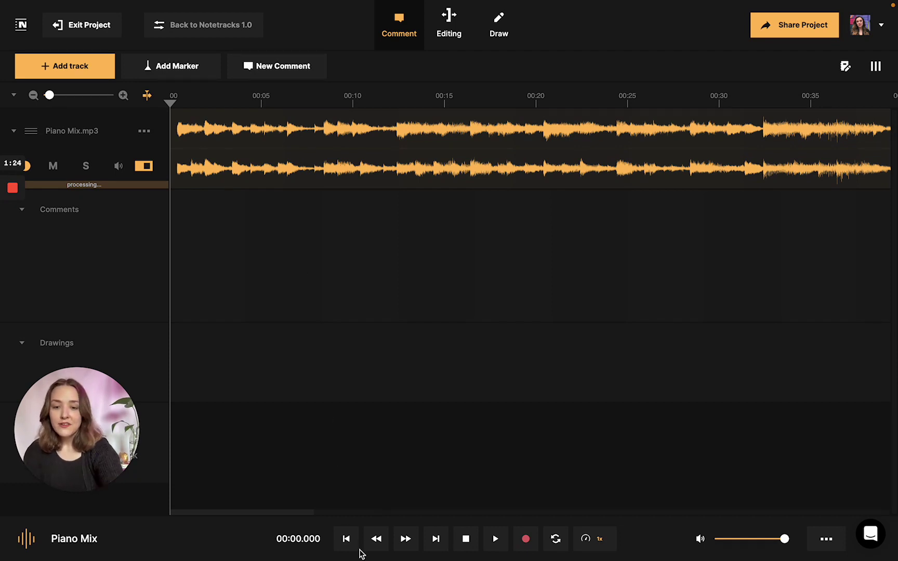
# - Fast-forward four seconds, then place the playhead at 00:15 on the timeline
pyautogui.click(406, 542)
pyautogui.click(406, 542)
pyautogui.click(406, 542)
pyautogui.click(406, 542)
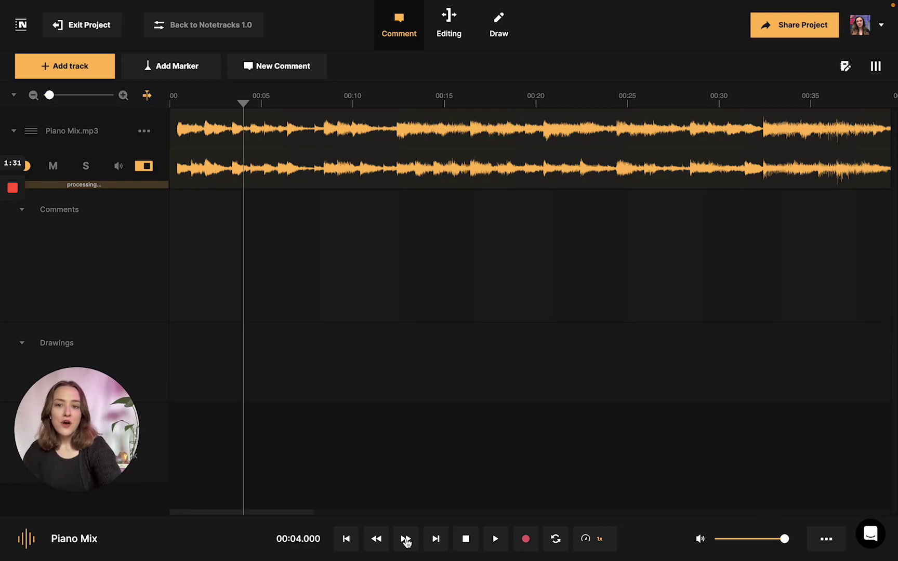
pyautogui.click(406, 543)
pyautogui.click(446, 121)
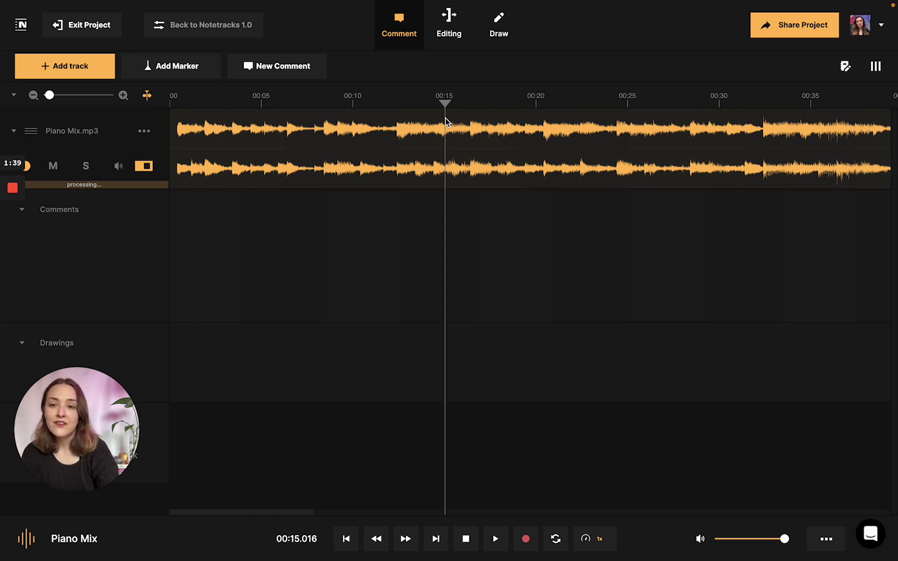
# - Post a 'Chord progression' comment at 00:15 of the track
pyautogui.click(305, 72)
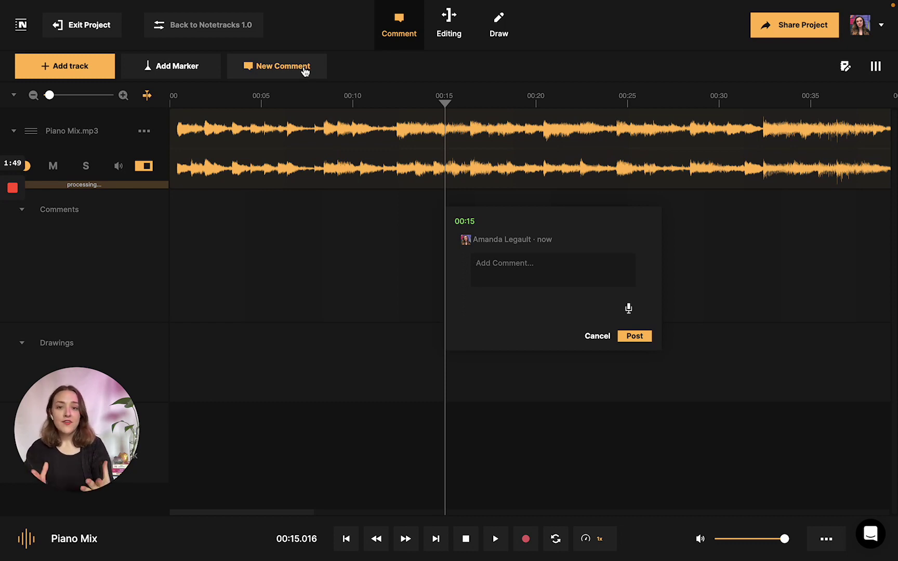
pyautogui.write('Chor')
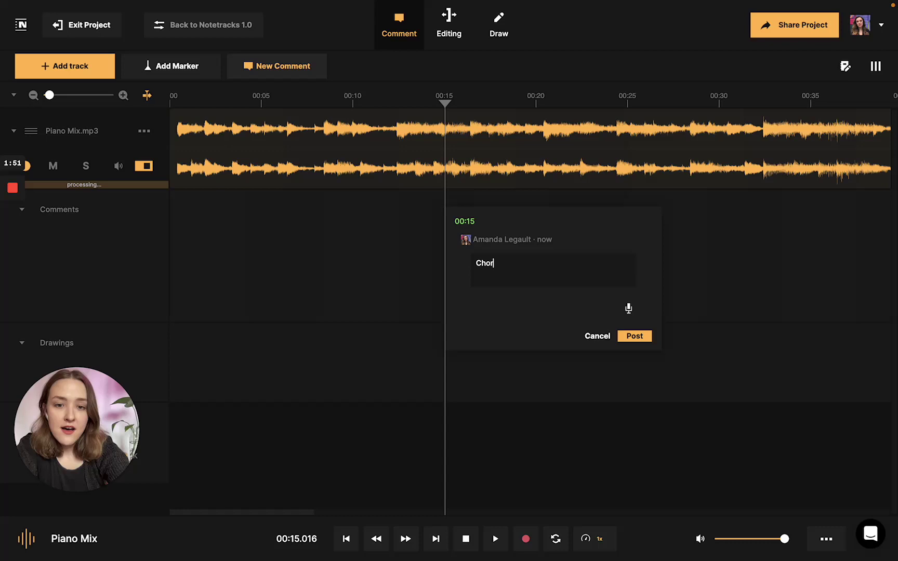
pyautogui.write('d proh')
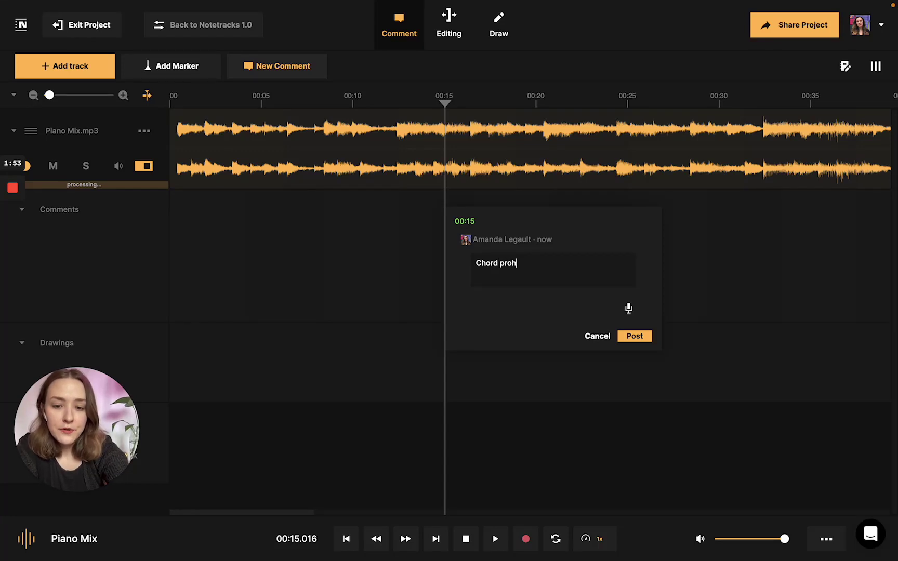
pyautogui.press('BackSpace')
pyautogui.write('gression')
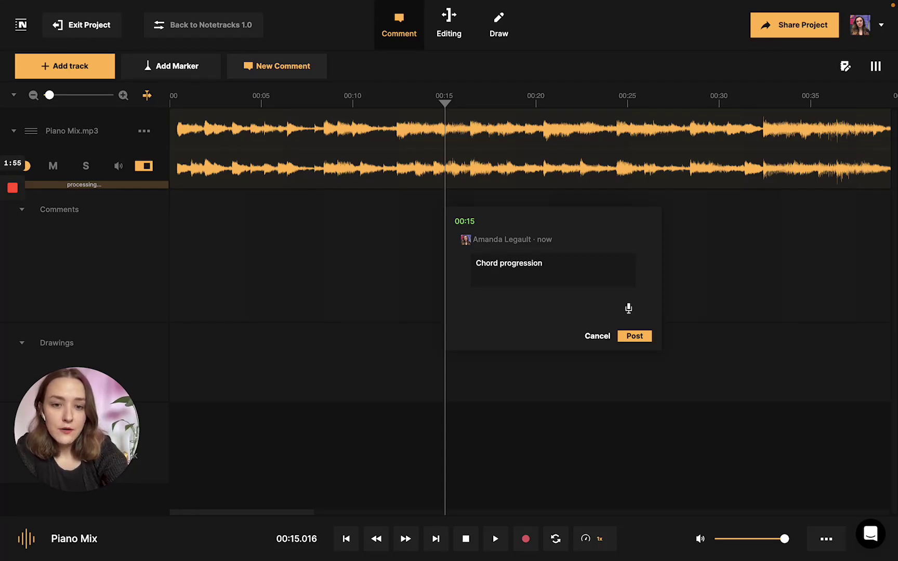
pyautogui.click(639, 338)
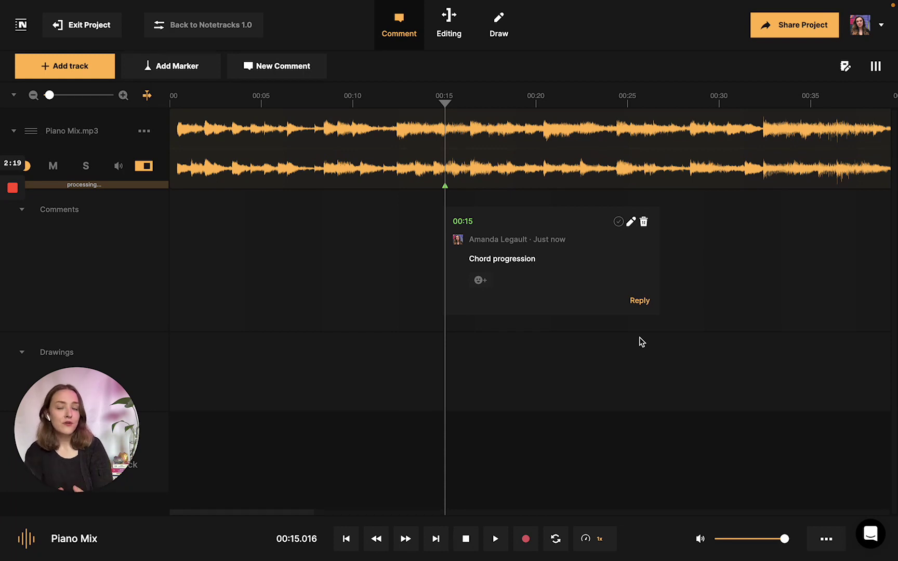
# - Move the playhead to 00:05, discard the empty comment draft, and switch to Draw mode
pyautogui.click(264, 127)
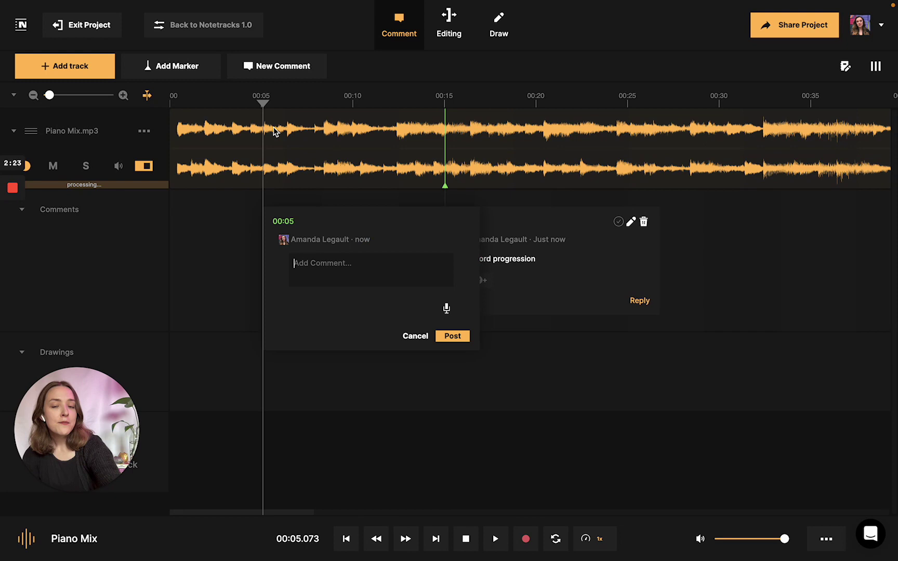
pyautogui.click(416, 336)
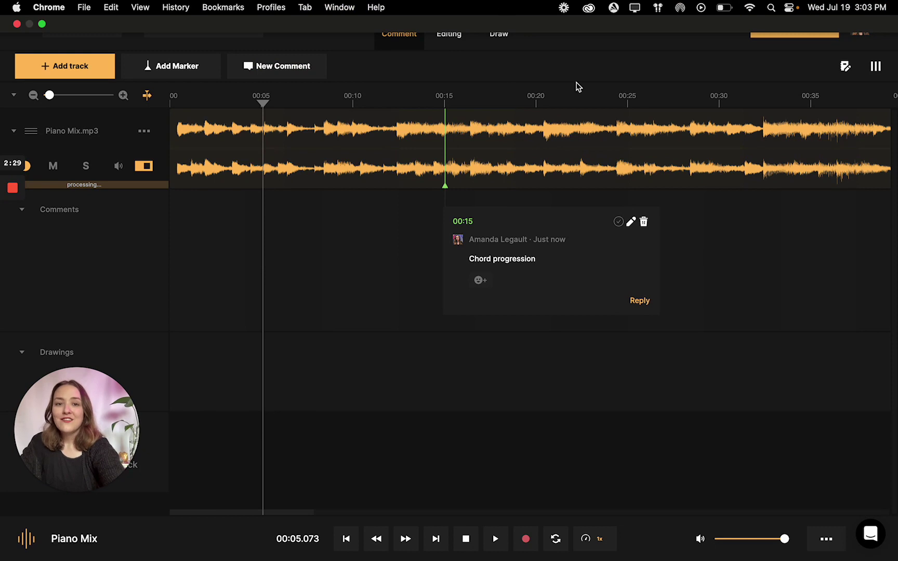
pyautogui.click(499, 33)
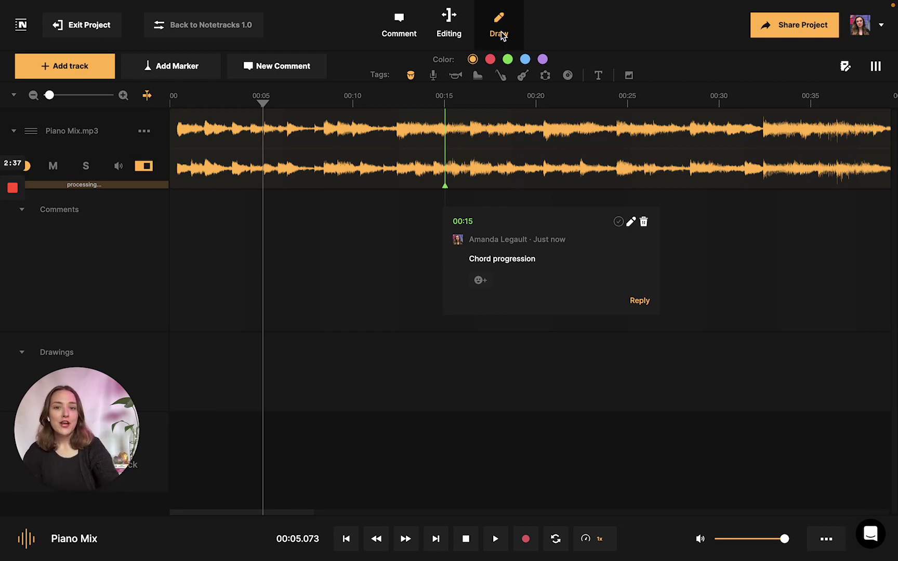
# - Place the piano tag at 00:05 and the first tag icon near 00:12 in Drawings
pyautogui.click(477, 75)
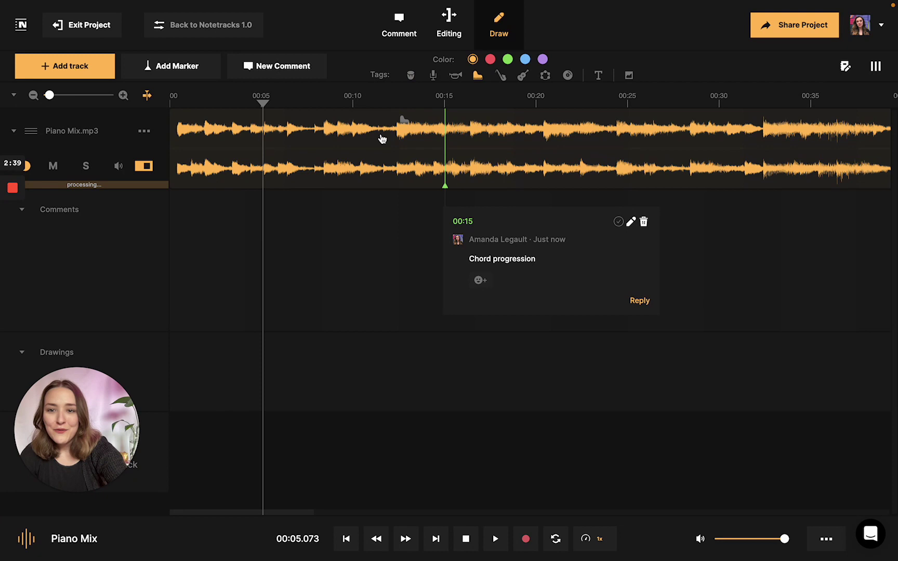
pyautogui.click(260, 378)
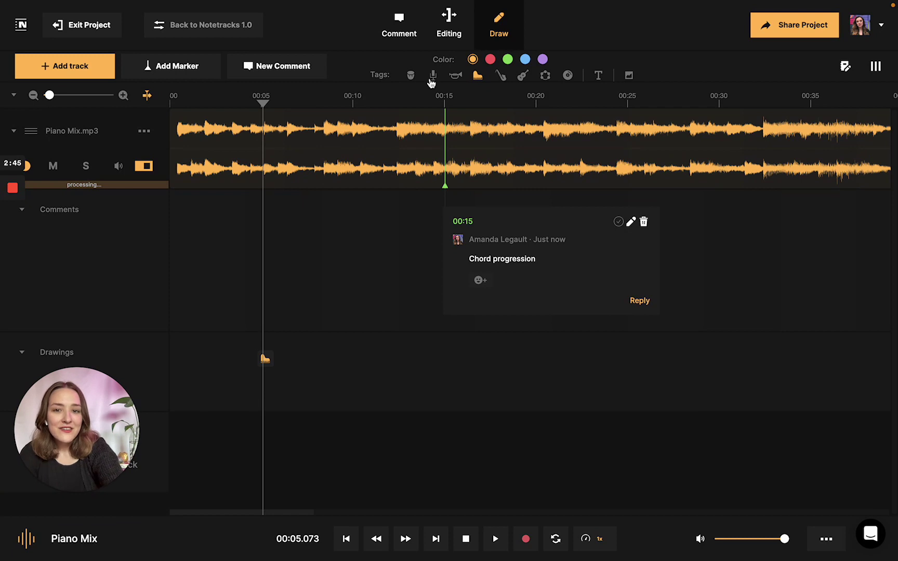
pyautogui.click(411, 75)
pyautogui.click(381, 371)
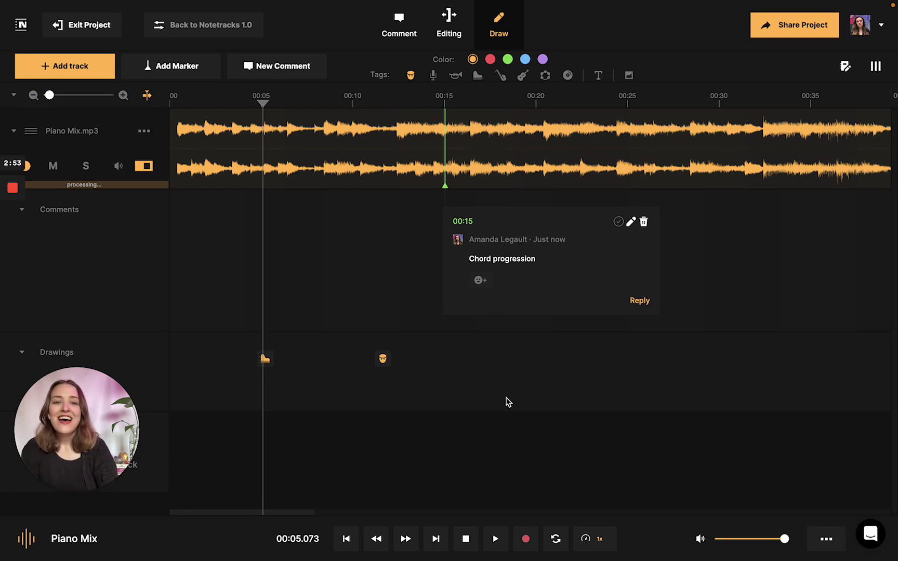
# - Add a 'Verse 1' text label in the Drawings lane near 00:15
pyautogui.click(597, 75)
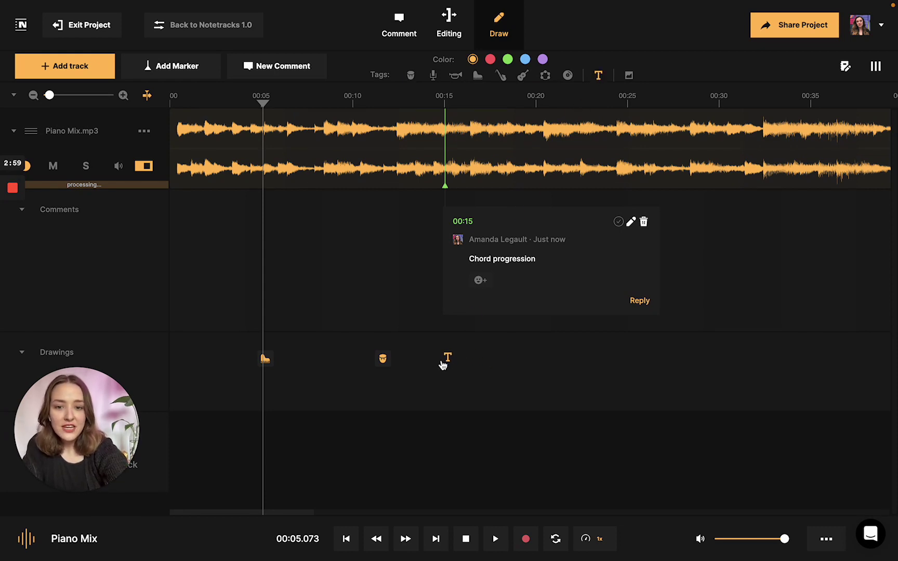
pyautogui.click(443, 365)
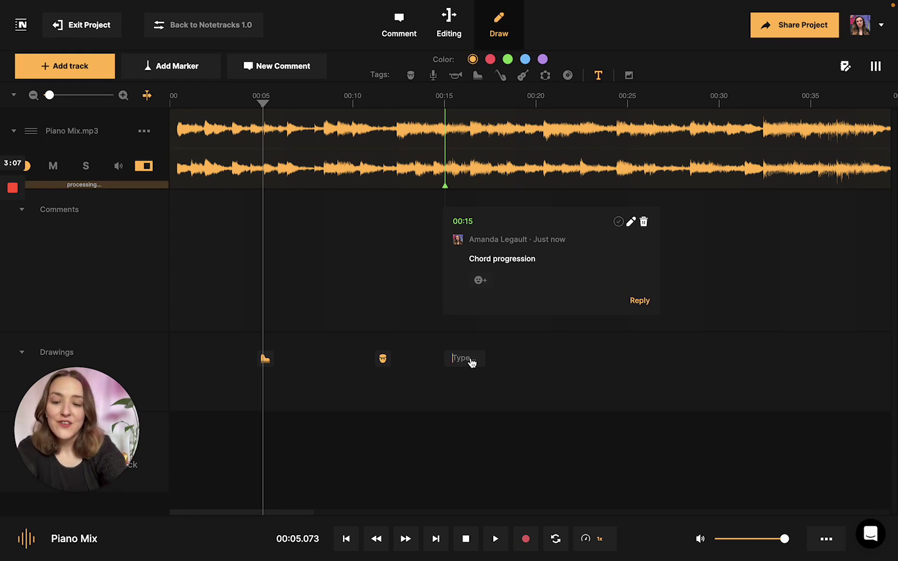
pyautogui.write('Verse 1')
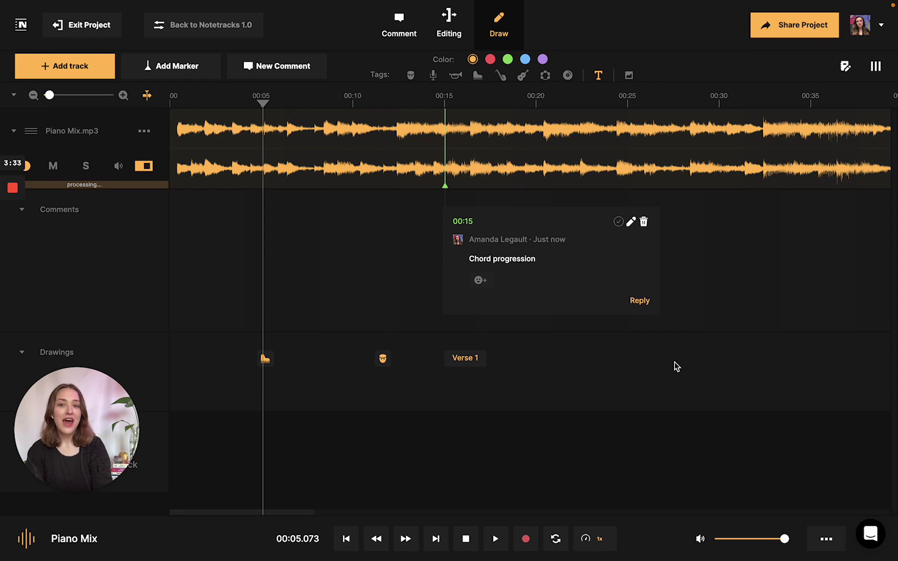
pyautogui.click(826, 542)
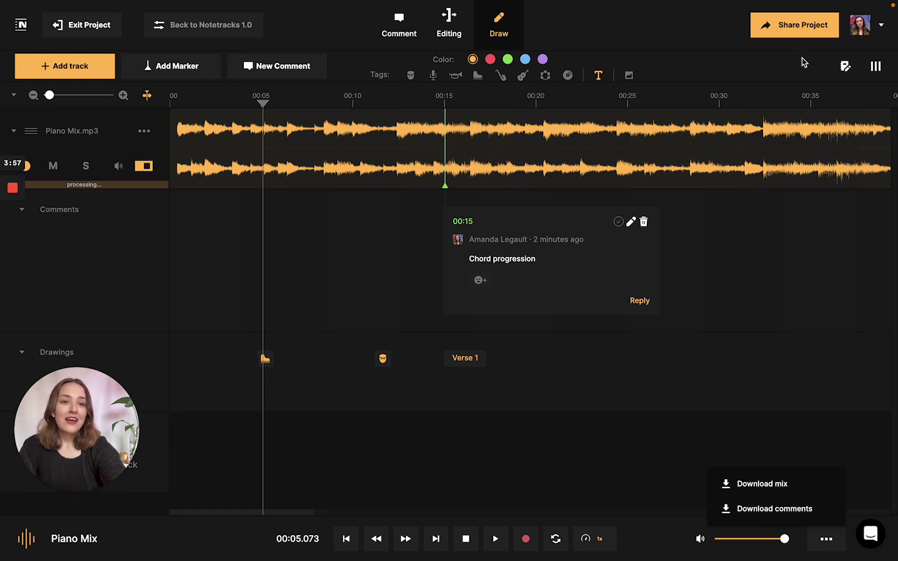
pyautogui.press('Escape')
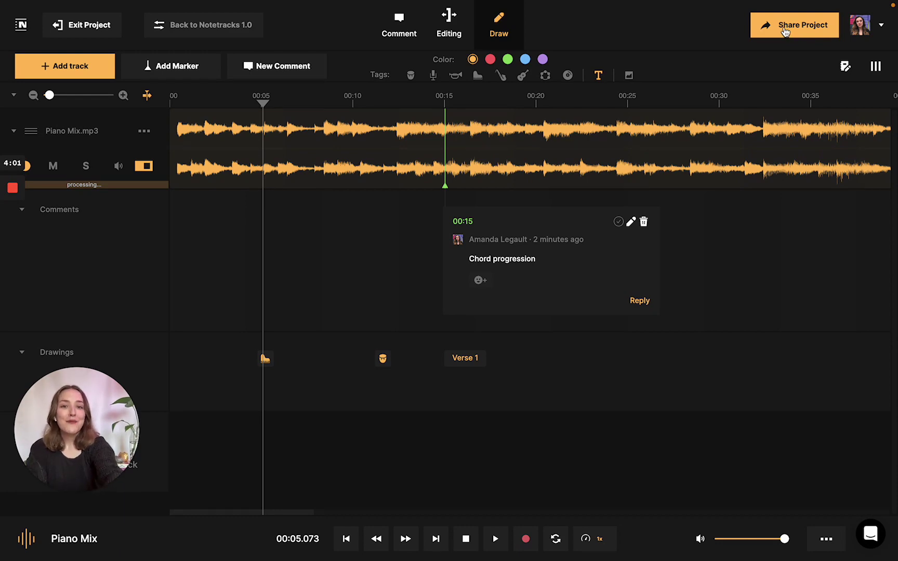
# - Open the Share Project dialog and check the Can edit permission choices without changing them
pyautogui.click(785, 30)
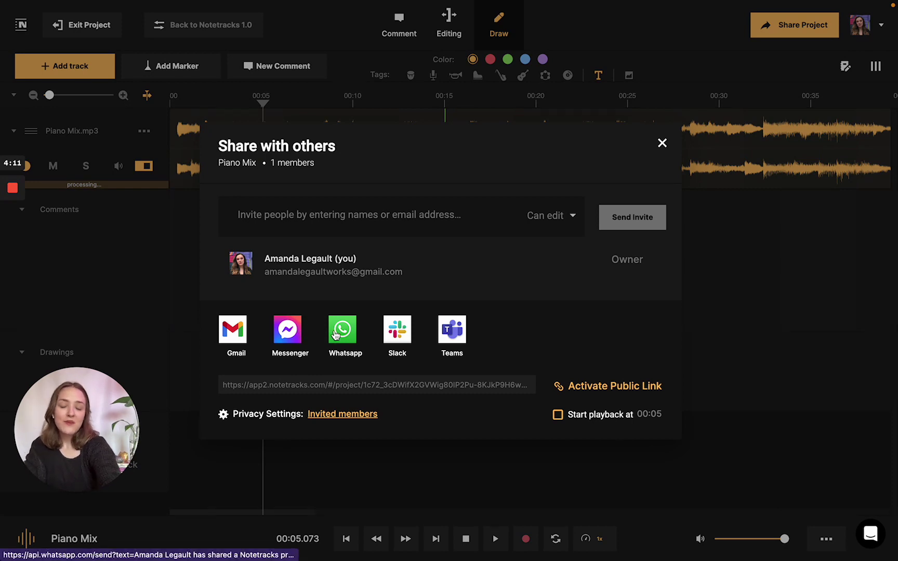
pyautogui.click(413, 210)
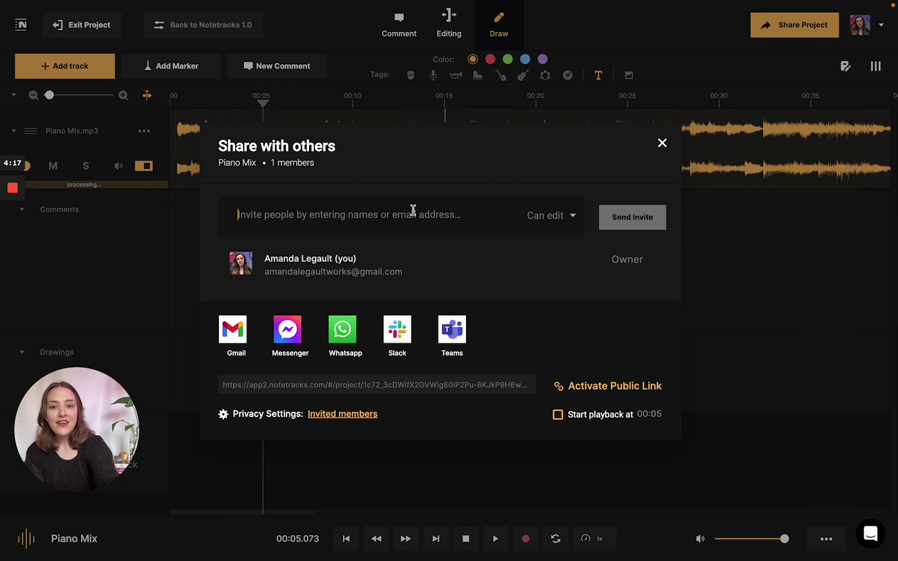
pyautogui.click(554, 218)
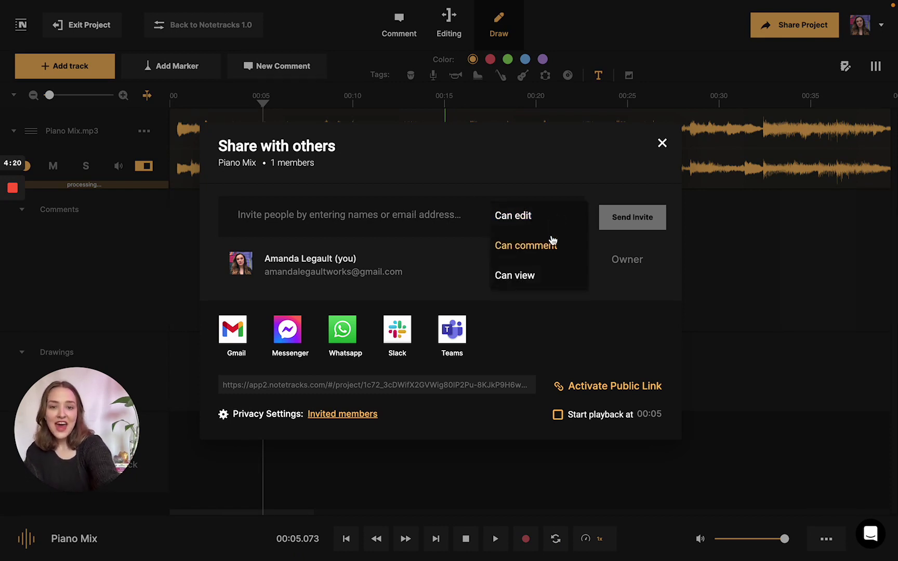
pyautogui.click(618, 285)
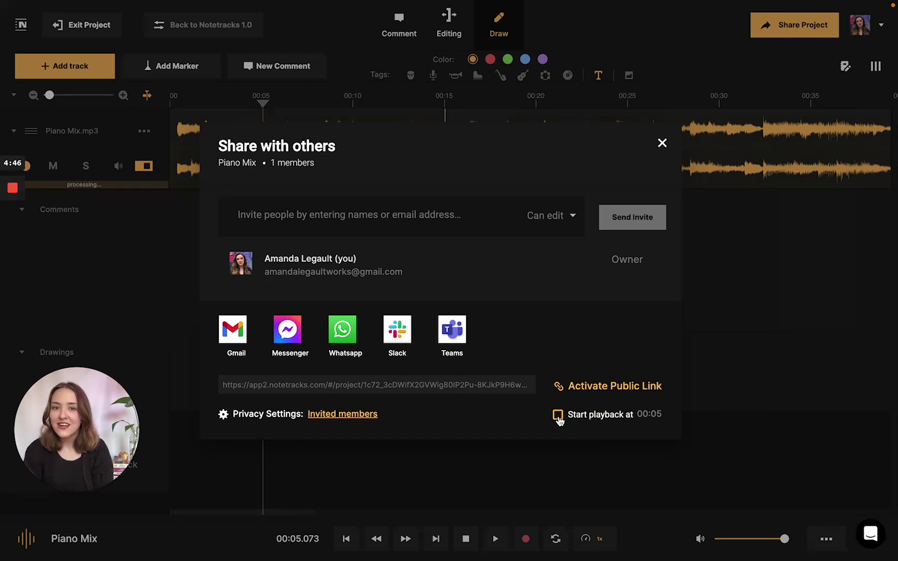
# - Enable 'Start playback at 00:05' and review the Invited members privacy options
pyautogui.click(558, 415)
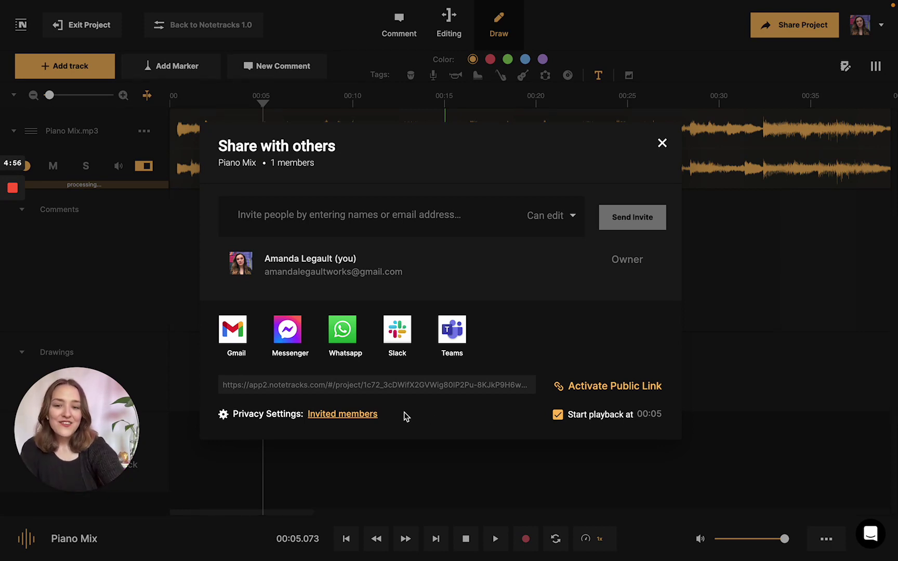
pyautogui.click(360, 416)
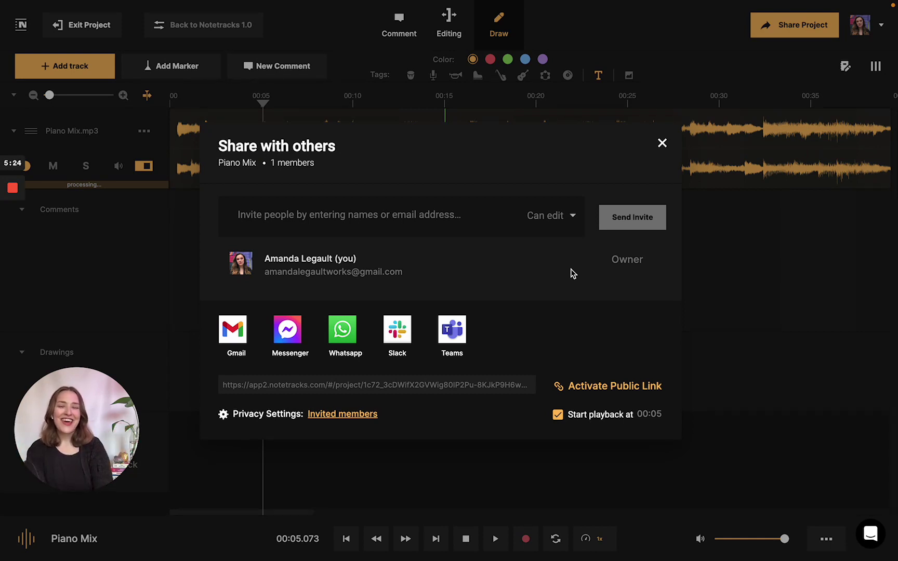
pyautogui.moveTo(12, 191)
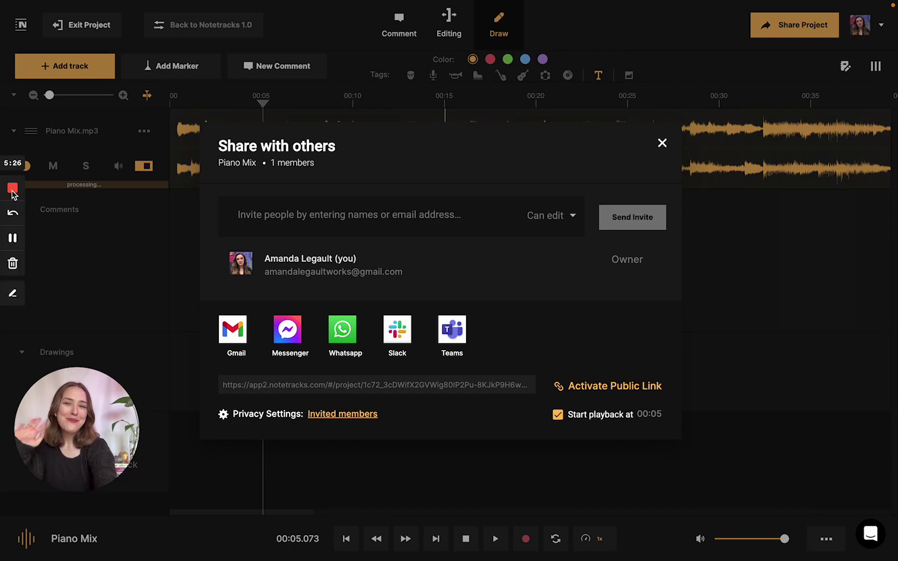